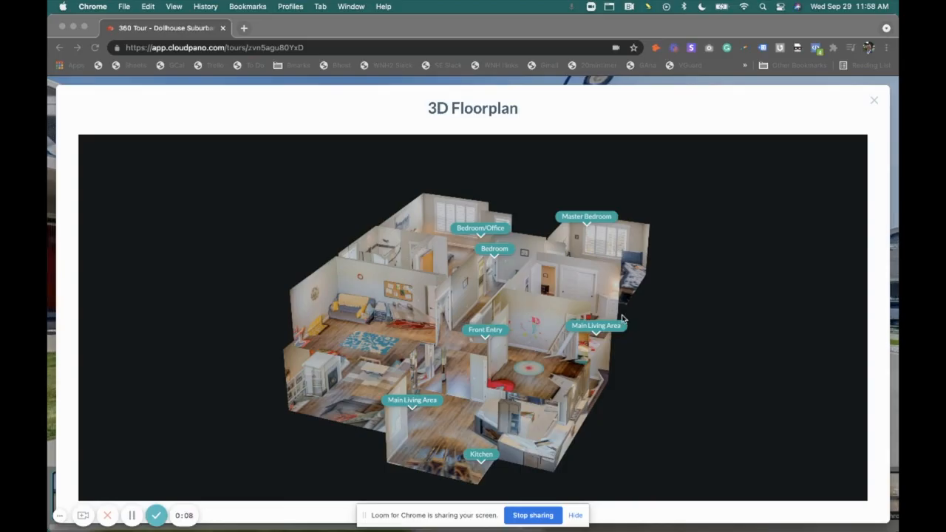
- Examine the 3D floorplan of the house from several sides and close it
left_click(714, 310)
left_click_drag(719, 298, 452, 289)
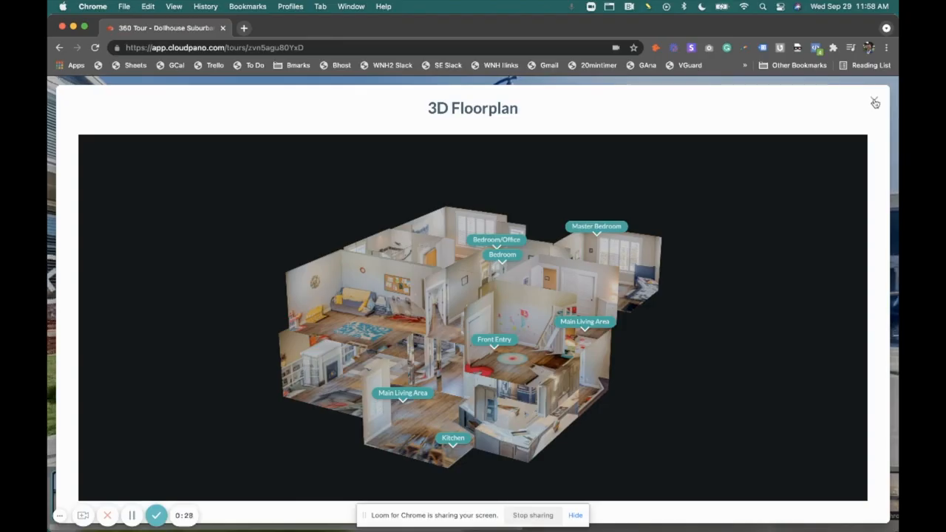
left_click_drag(818, 154, 697, 180)
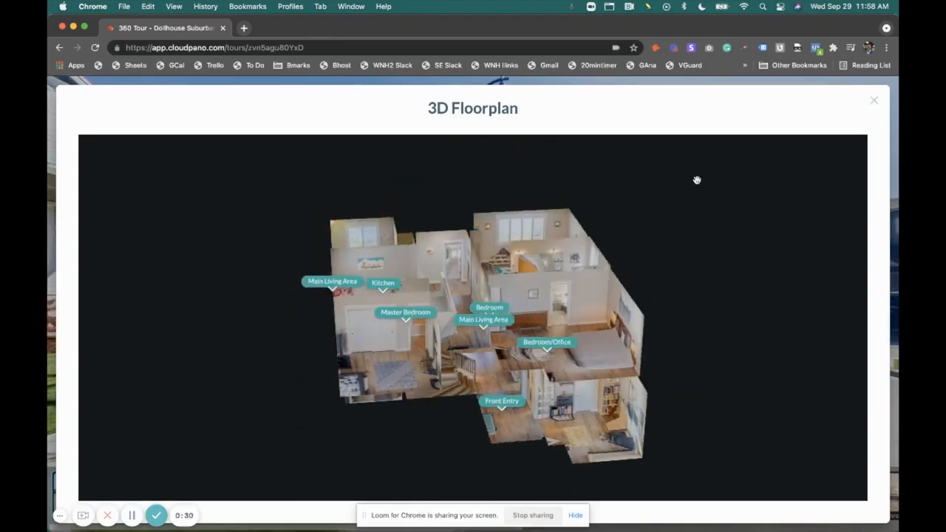
left_click(874, 103)
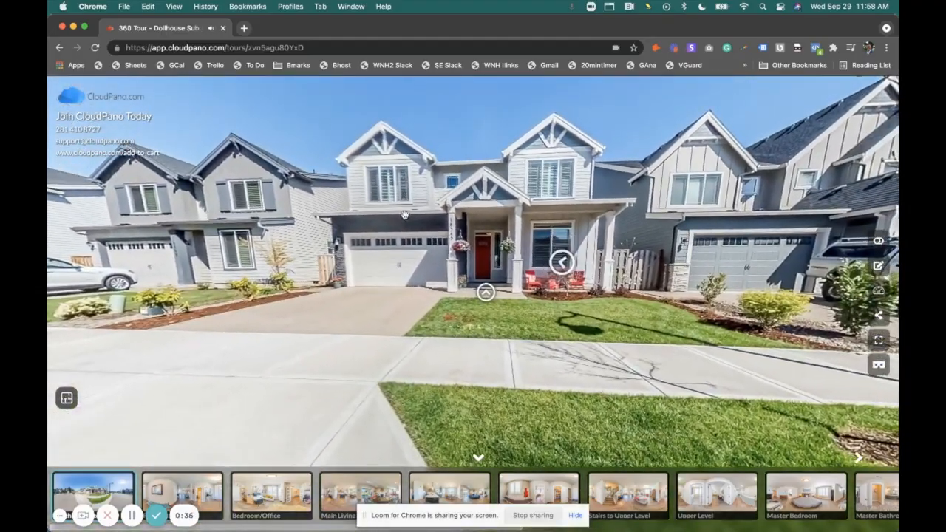
- Enter the house from the neighborhood scene through the front door, and switch to the Stairs to Upper Level scene
left_click_drag(319, 290, 349, 298)
left_click(481, 259)
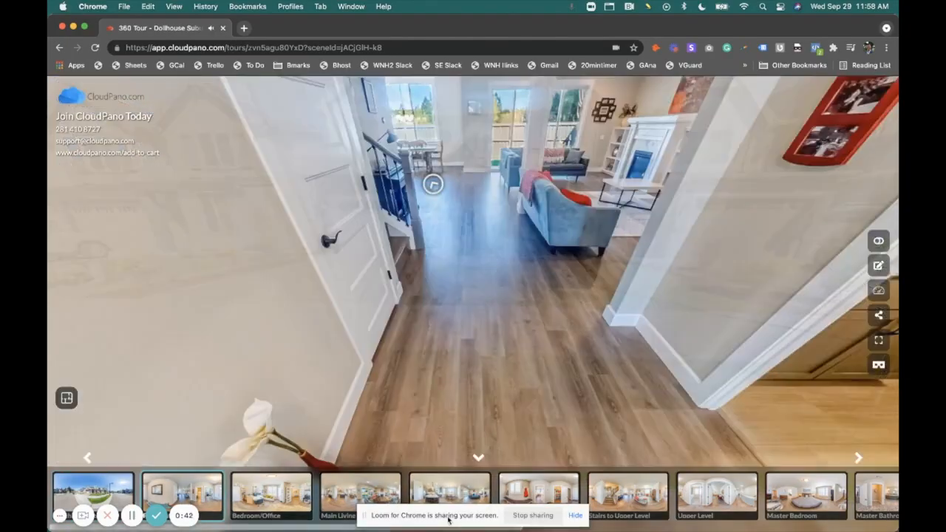
left_click_drag(447, 516, 446, 428)
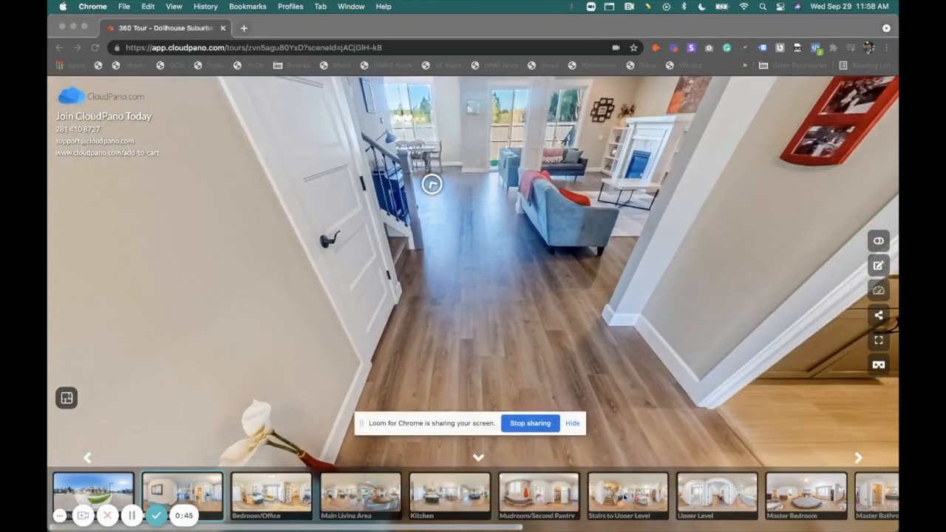
left_click(626, 499)
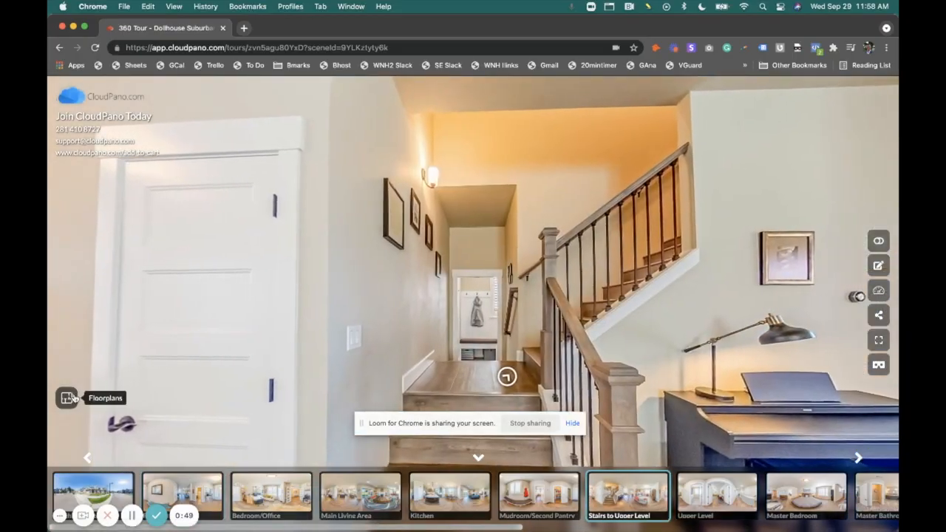
- Open the tour's 3D Floorplan and follow its room label to the Master Bedroom scene
left_click(67, 398)
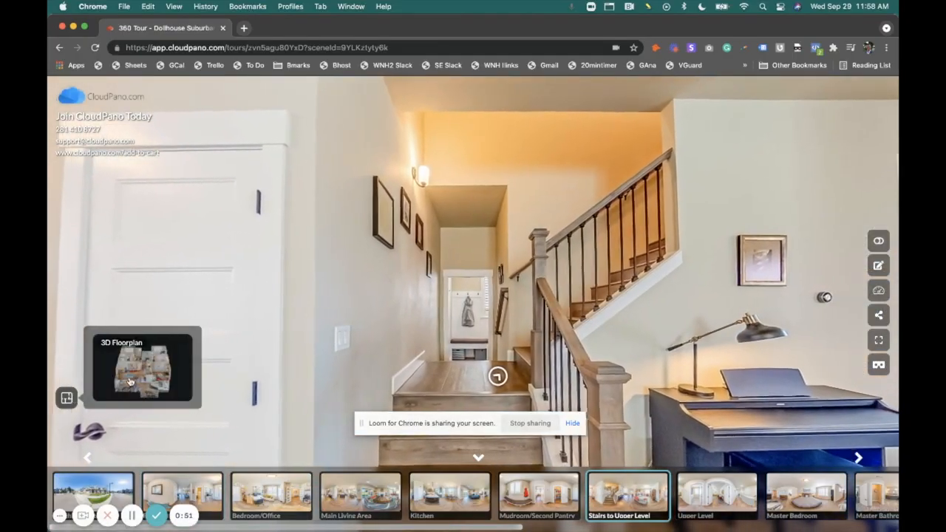
left_click(129, 380)
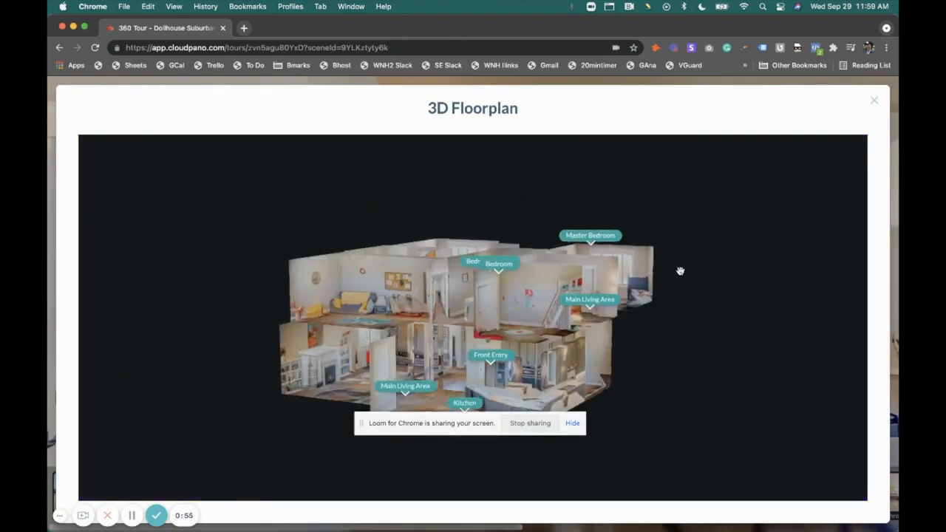
left_click_drag(744, 295, 489, 299)
left_click(484, 309)
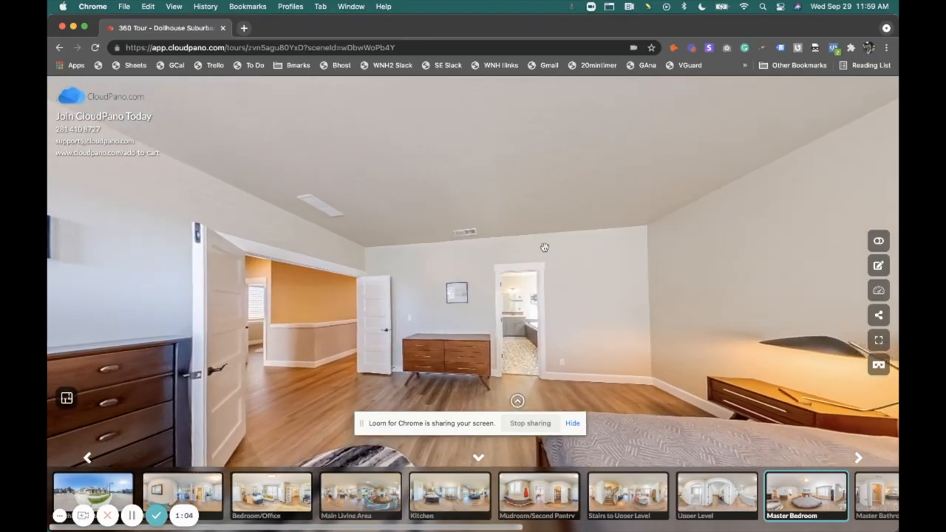
- Switch the tour to editing and open its existing 3D Floorplan from the floor plan settings
left_click(879, 266)
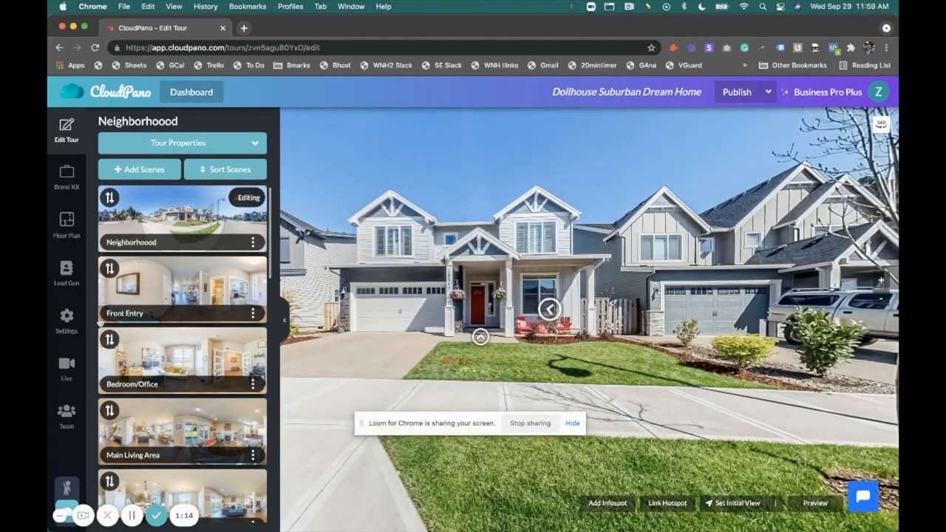
left_click(73, 230)
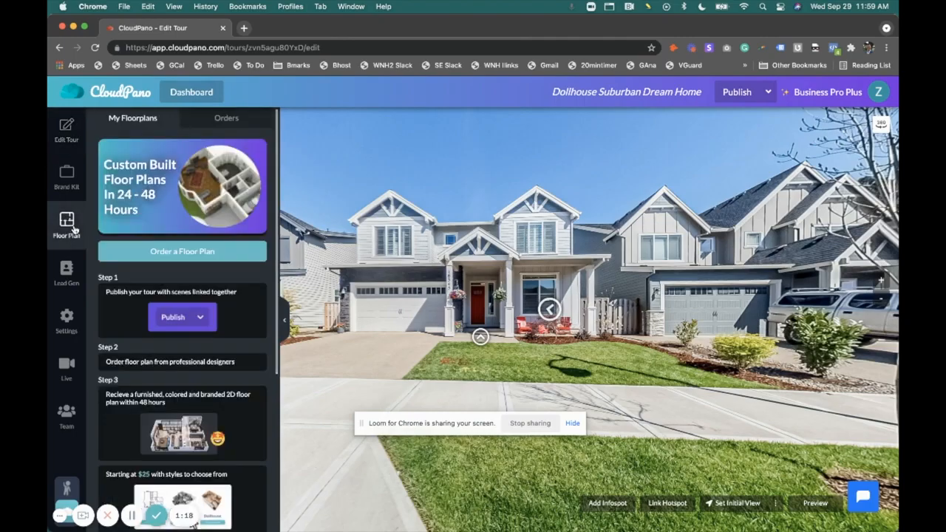
scroll(229, 318, "down", 5)
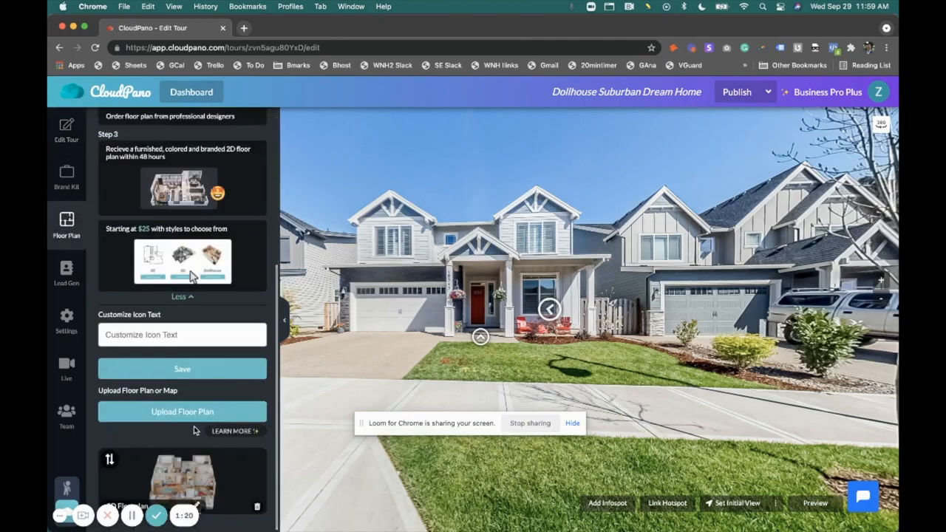
left_click(179, 297)
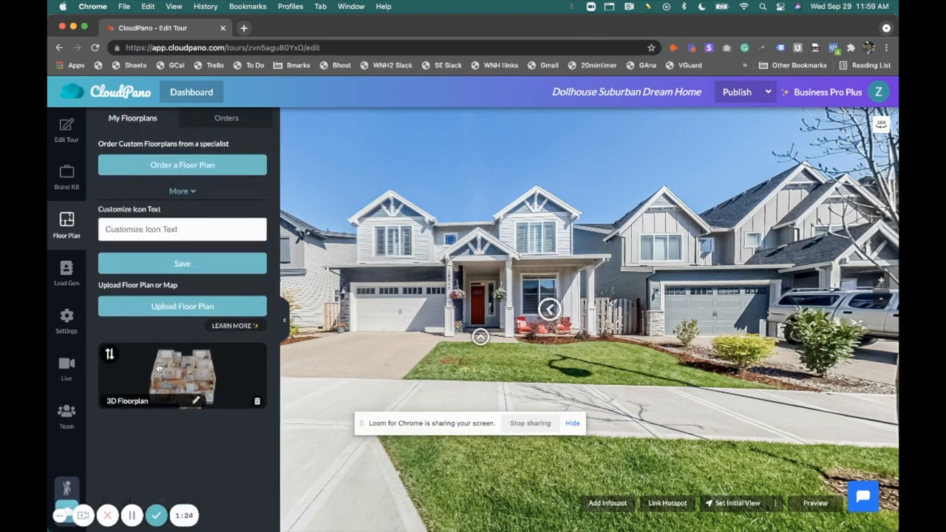
left_click(204, 371)
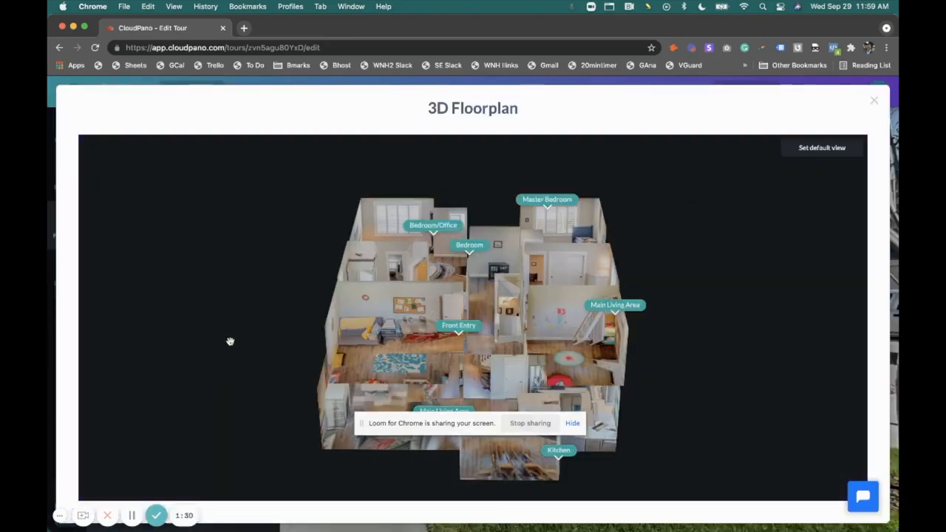
- Examine the editable 3D floorplan and its room labels from different angles and zoom levels
mouse_move(233, 339)
left_mouse_down()
mouse_move(226, 324)
mouse_move(220, 334)
left_mouse_up()
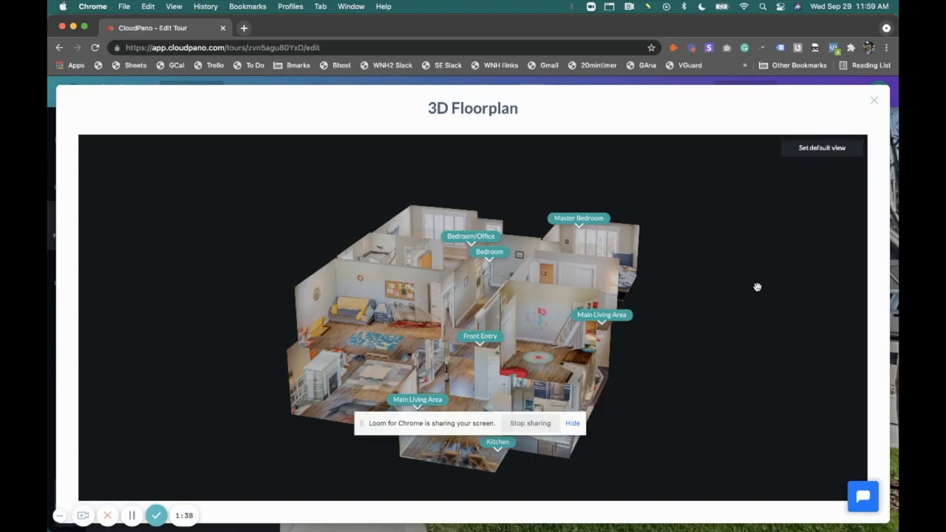
left_click_drag(769, 240, 633, 243)
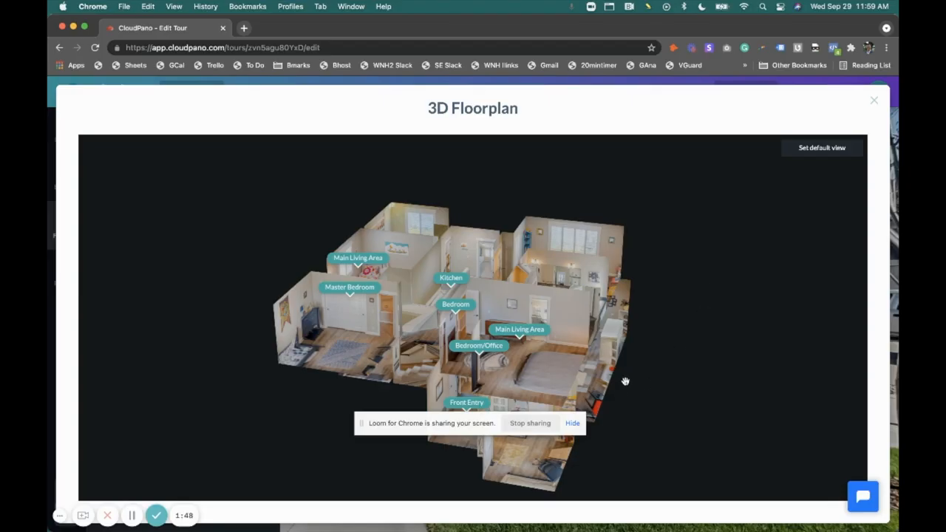
scroll(625, 382, "up", 5)
scroll(748, 365, "down", 5)
scroll(748, 364, "down", 5)
scroll(689, 367, "up", 5)
scroll(694, 342, "down", 5)
scroll(698, 337, "up", 5)
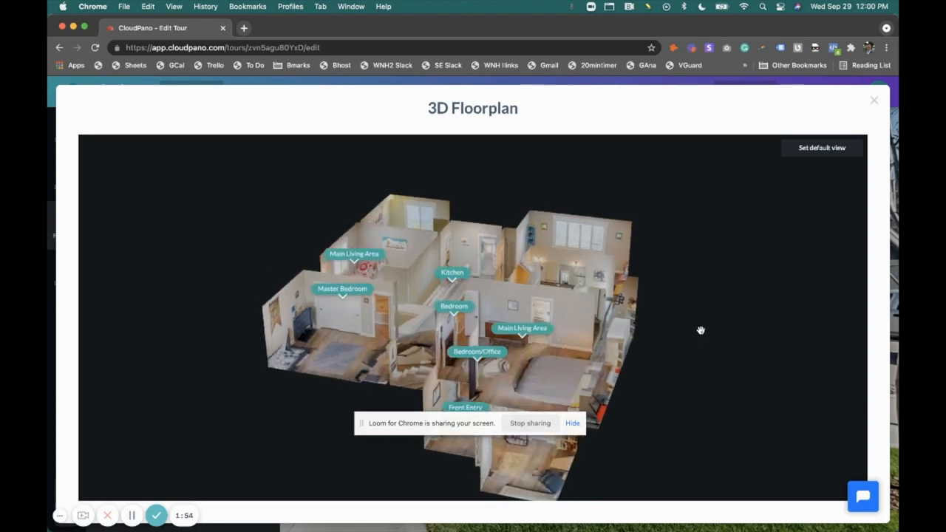
left_click_drag(705, 329, 710, 327)
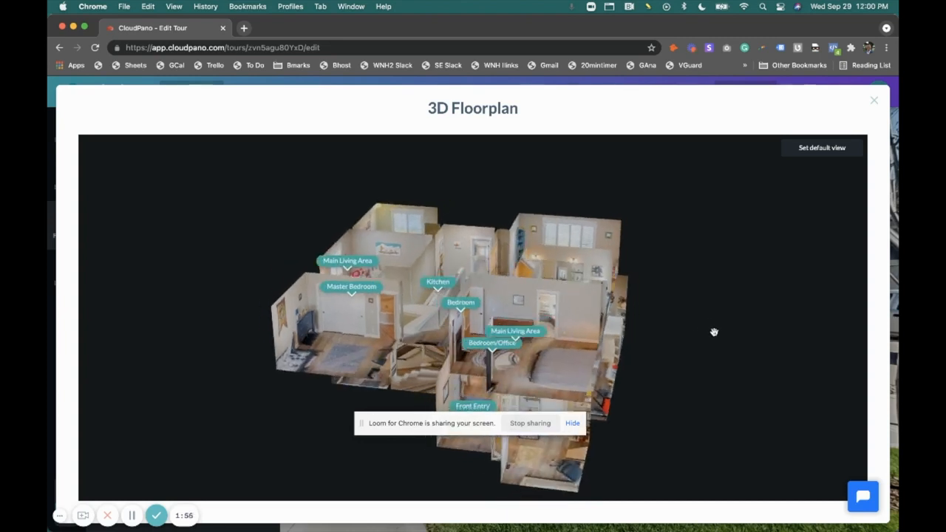
mouse_move(668, 377)
left_mouse_down()
mouse_move(692, 361)
mouse_move(660, 359)
mouse_move(661, 371)
left_mouse_up()
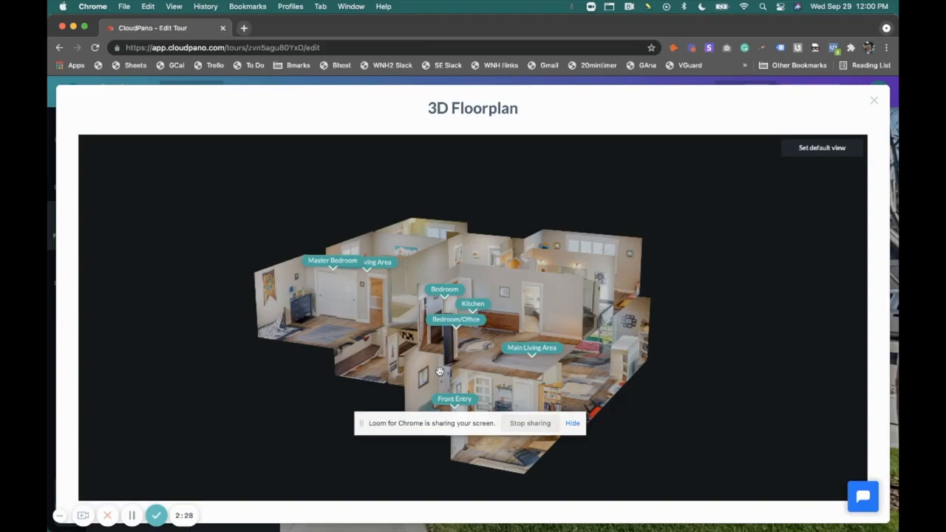
- Add a linkspot on the floor of the room below the Master Bedroom label, link it to Bonus Room and nudge it slightly
left_click(322, 330)
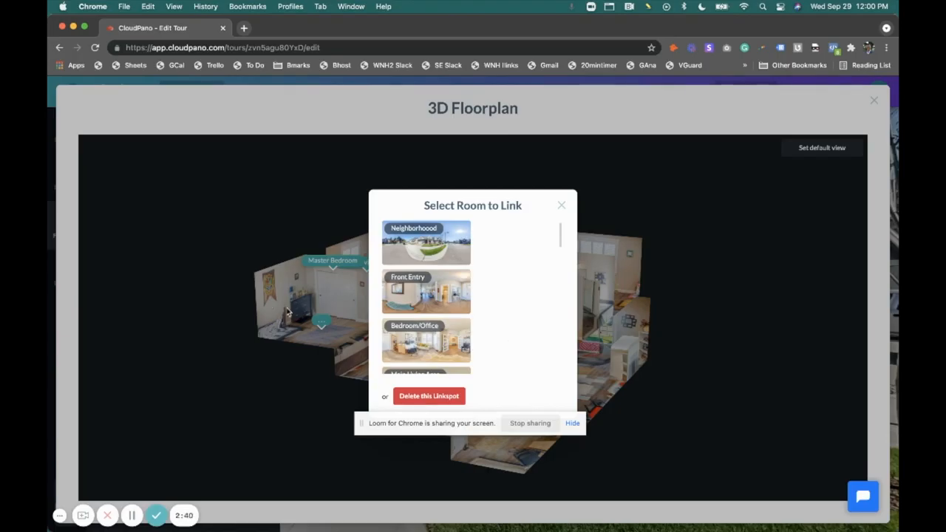
scroll(496, 330, "down", 1)
scroll(524, 278, "down", 6)
scroll(525, 279, "down", 6)
scroll(526, 280, "down", 6)
scroll(526, 279, "down", 5)
scroll(525, 279, "down", 2)
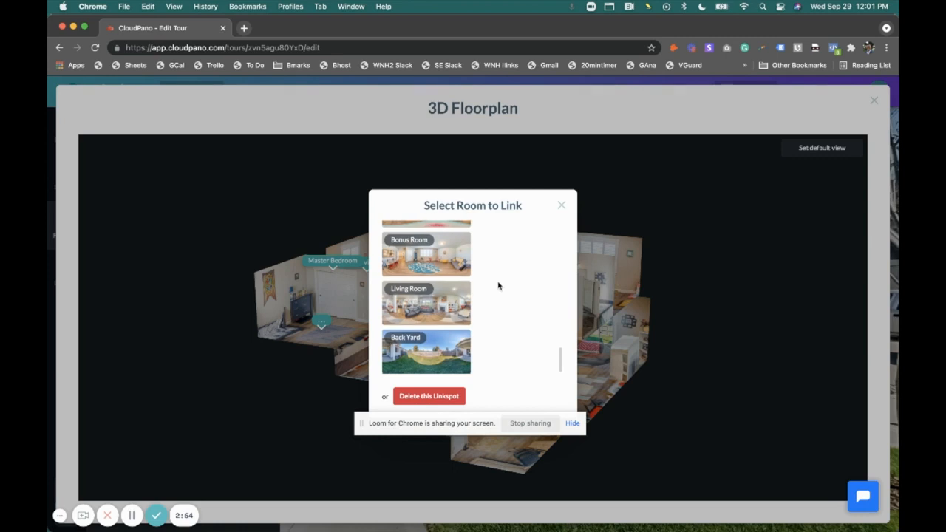
left_click(426, 261)
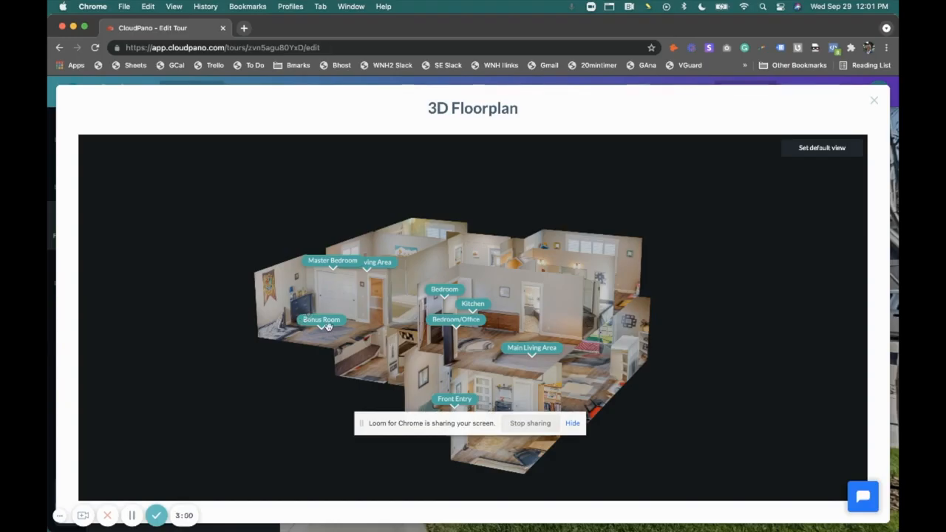
mouse_move(319, 322)
left_mouse_down()
mouse_move(312, 313)
mouse_move(301, 321)
mouse_move(302, 329)
mouse_move(337, 325)
mouse_move(325, 318)
mouse_move(316, 331)
mouse_move(367, 313)
mouse_move(326, 321)
left_mouse_up()
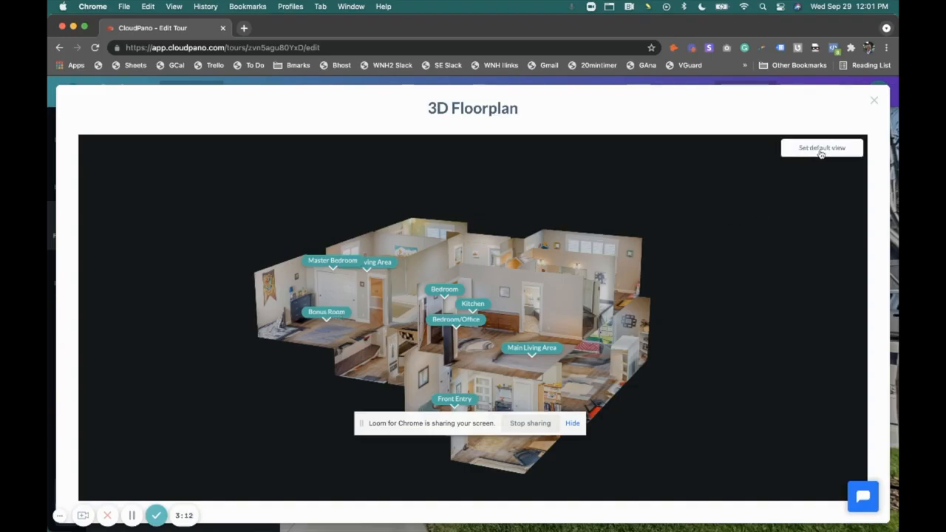
- Save the current angle as the 3D floorplan's default view and publish the tour
left_click(874, 102)
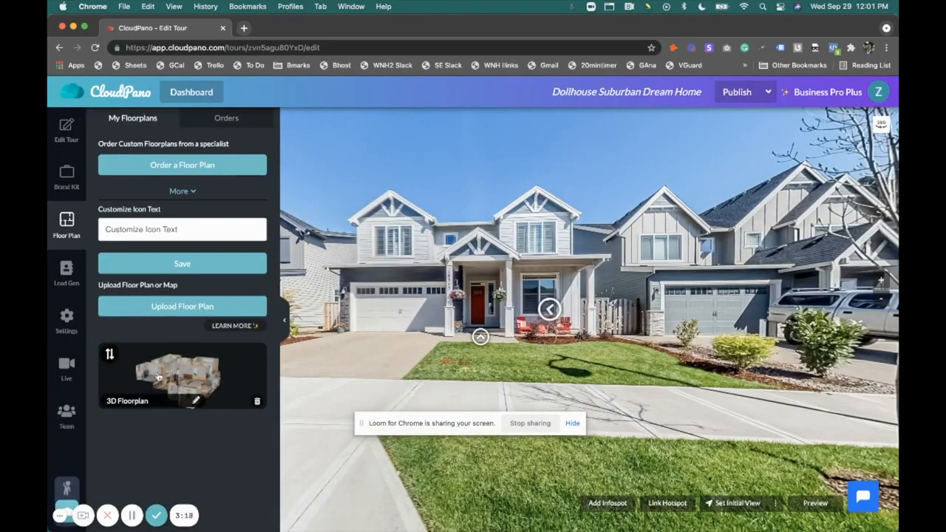
left_click(742, 92)
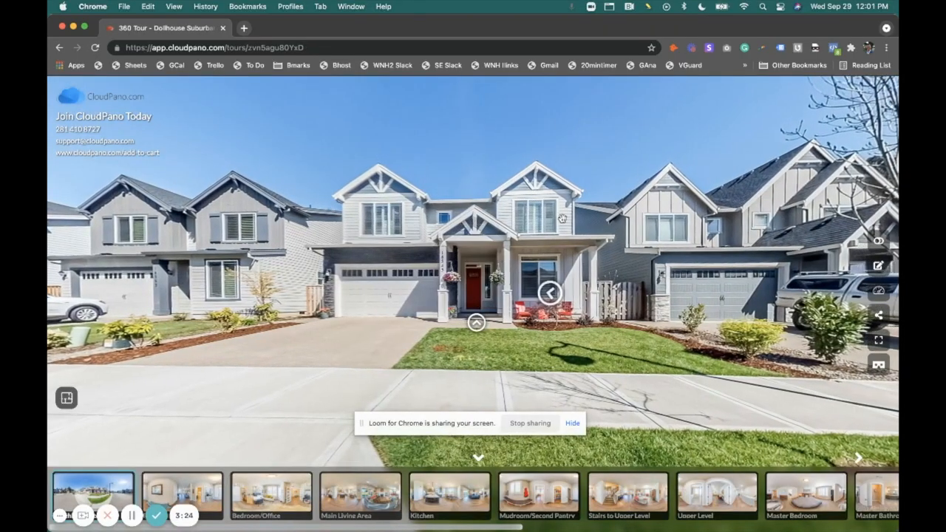
- Open the 3D Floorplan in the published tour, follow the Bonus Room link and look around that scene
mouse_move(64, 399)
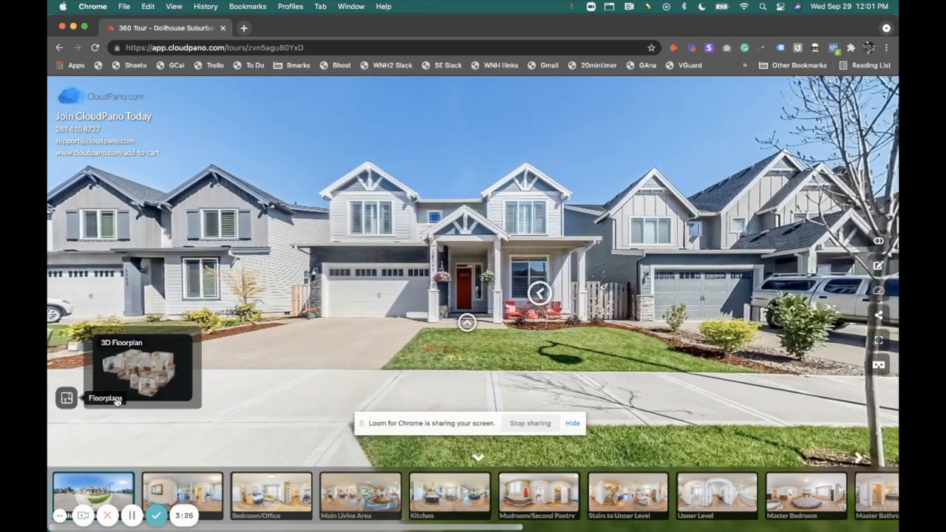
left_click(138, 373)
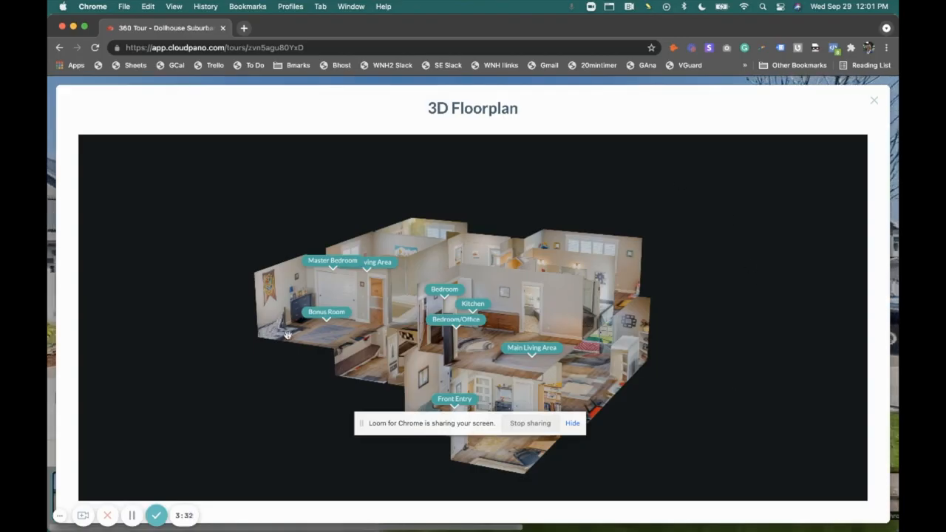
left_click(323, 312)
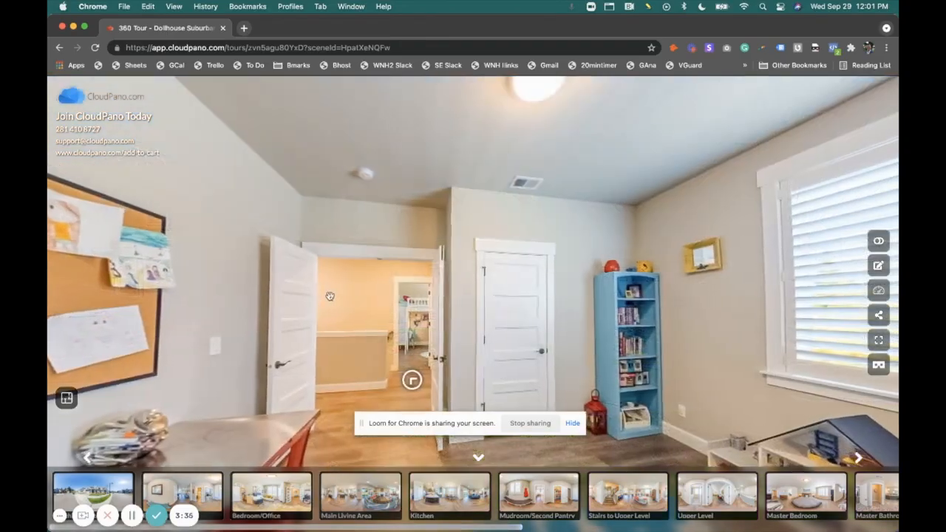
left_click_drag(330, 295, 505, 230)
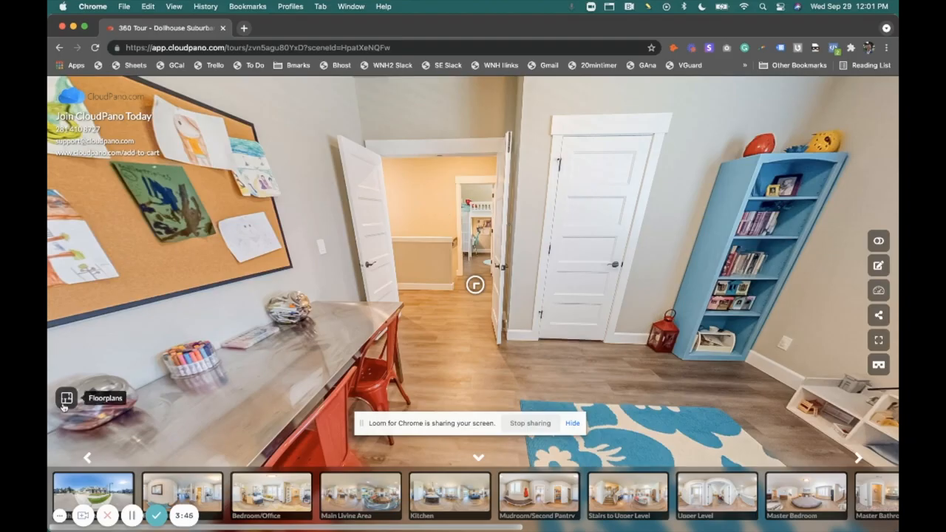
- Reopen the 3D Floorplan from the Bonus Room scene and examine the dollhouse from several sides and from above
left_click(115, 391)
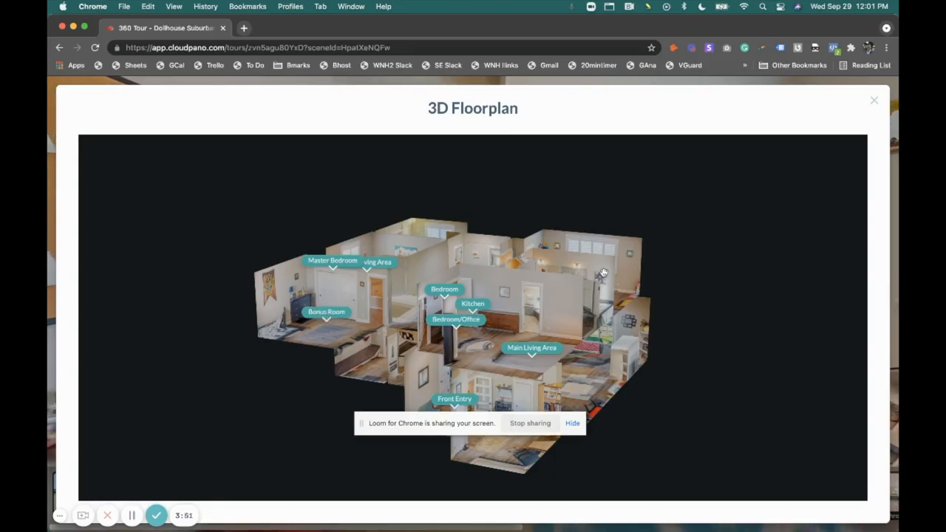
left_click_drag(626, 275, 579, 263)
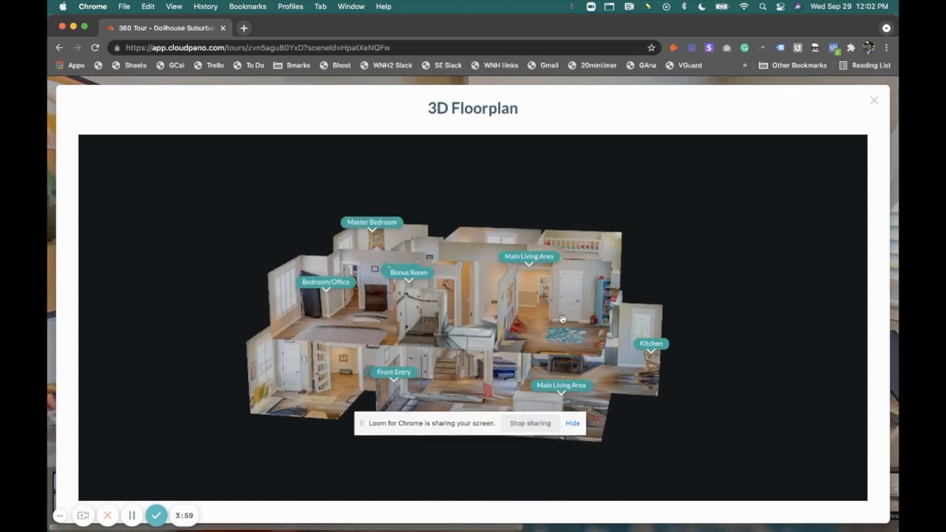
left_click_drag(562, 318, 667, 274)
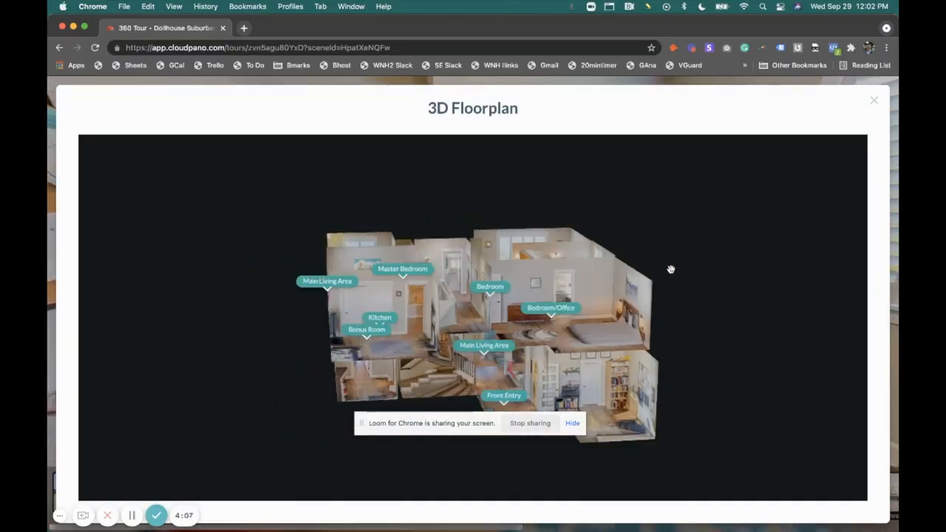
left_click_drag(614, 261, 453, 261)
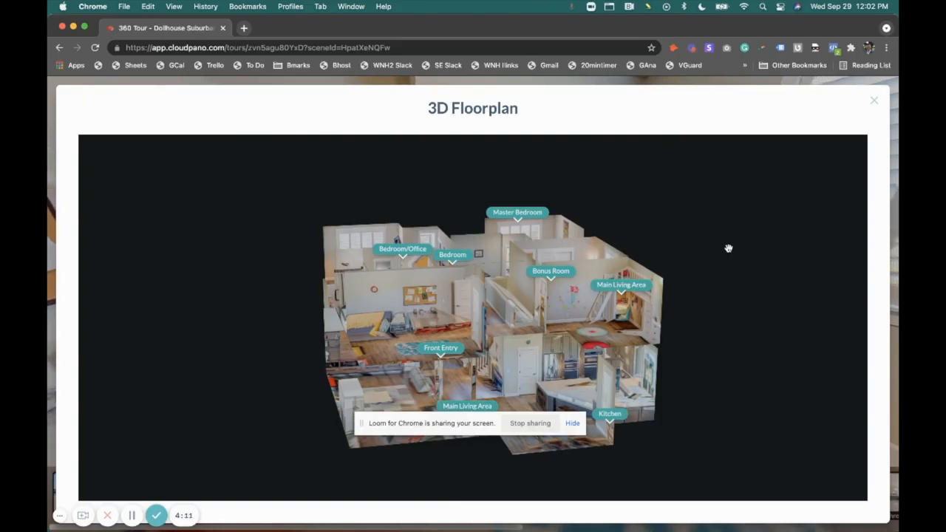
left_click_drag(729, 249, 691, 279)
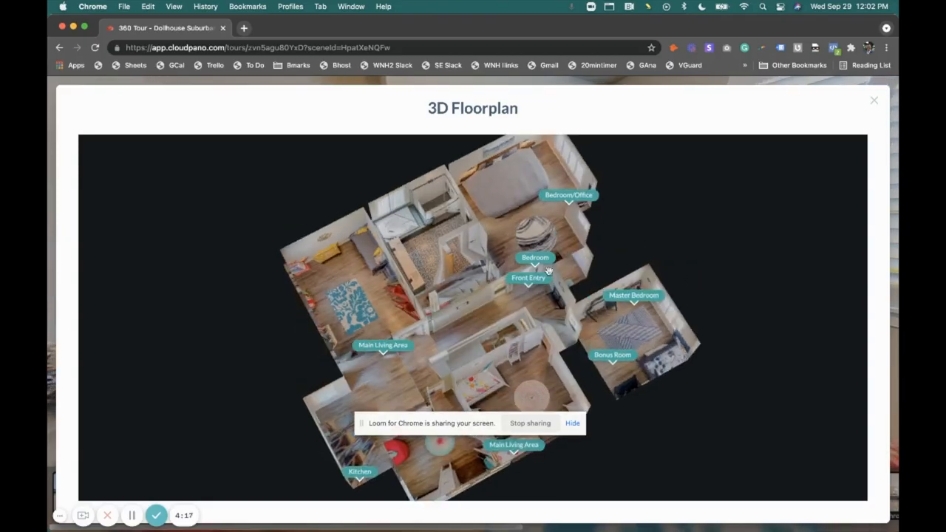
left_click_drag(739, 253, 658, 266)
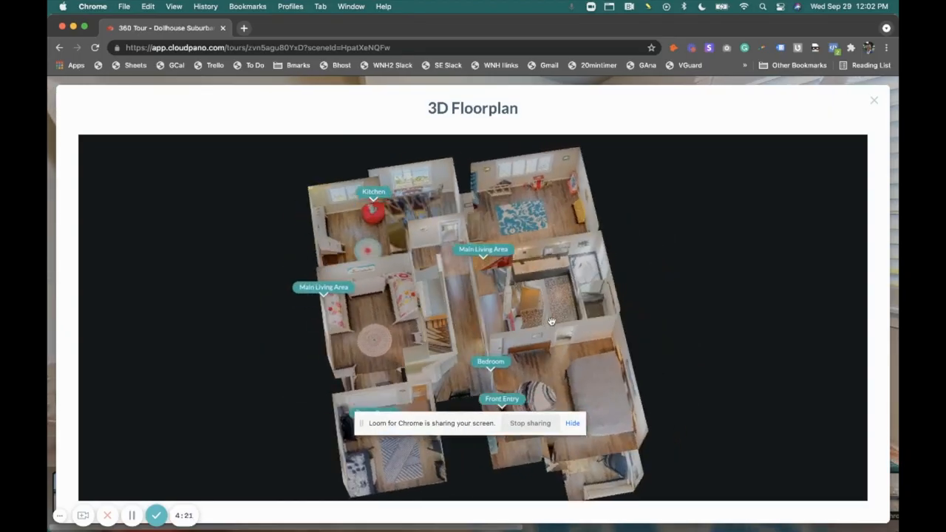
- Rotate the dollhouse to view it from the opposite side, with the Master Bedroom at the back, and close the 3D Floorplan
left_click_drag(737, 329, 675, 318)
left_click_drag(722, 338, 693, 324)
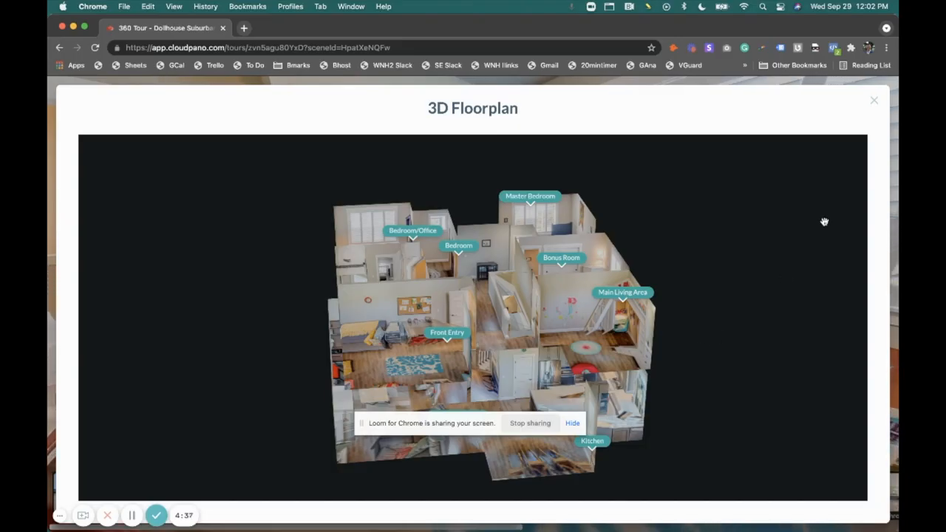
left_click(874, 100)
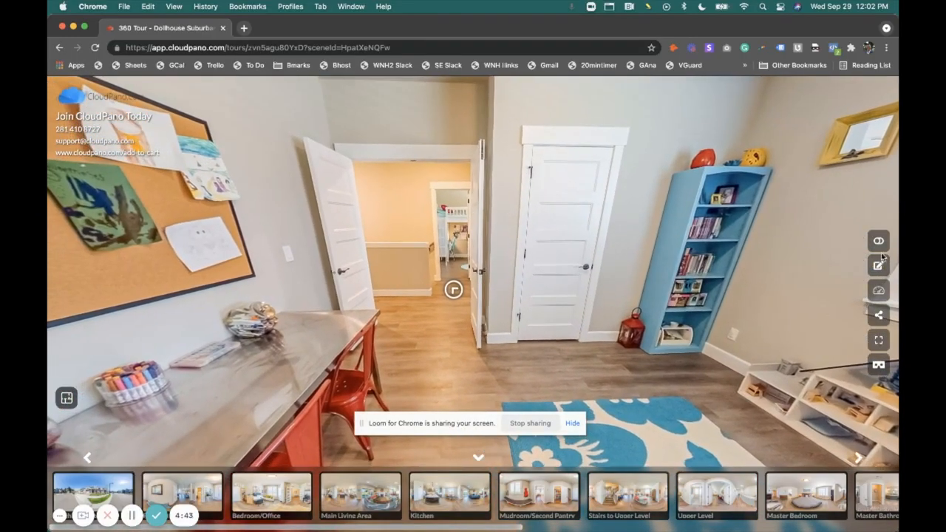
- Return to editing the tour and start a floor plan order from its floor plan settings, keeping the style choices unobstructed
left_click(878, 266)
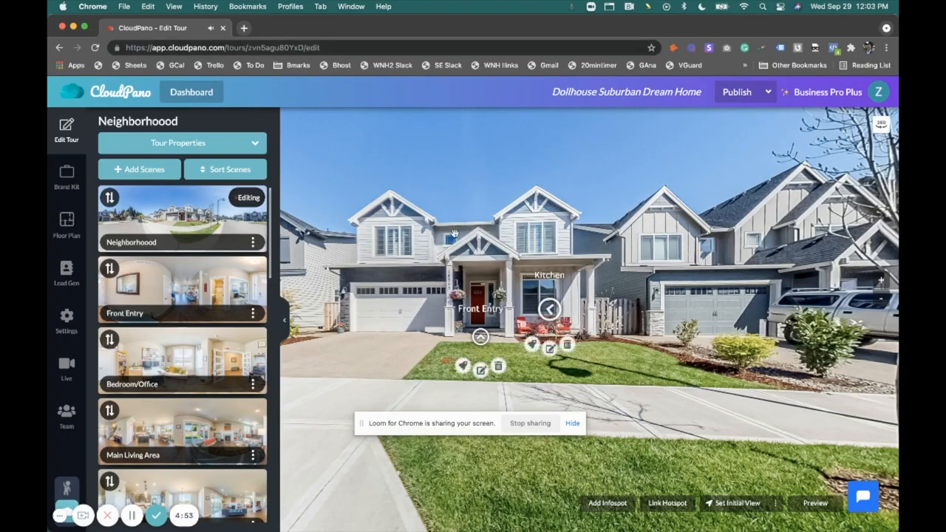
left_click(69, 238)
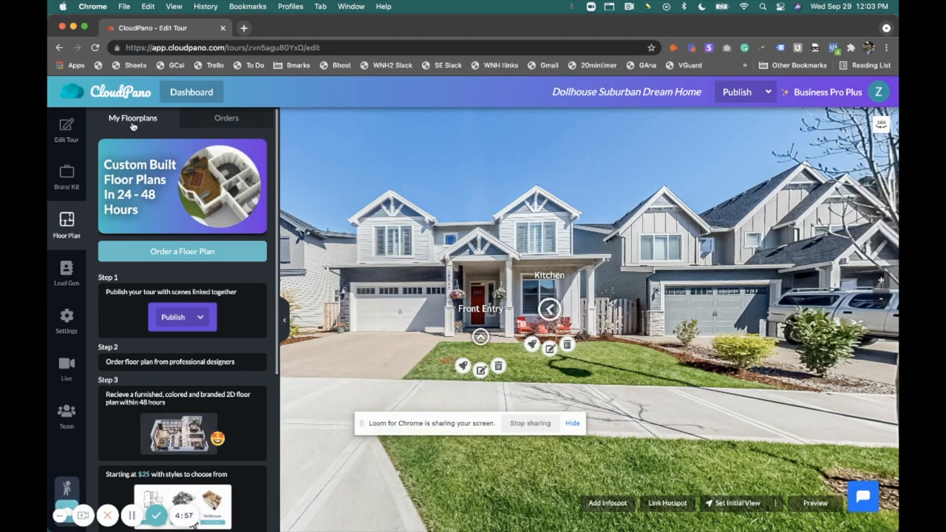
left_click(189, 253)
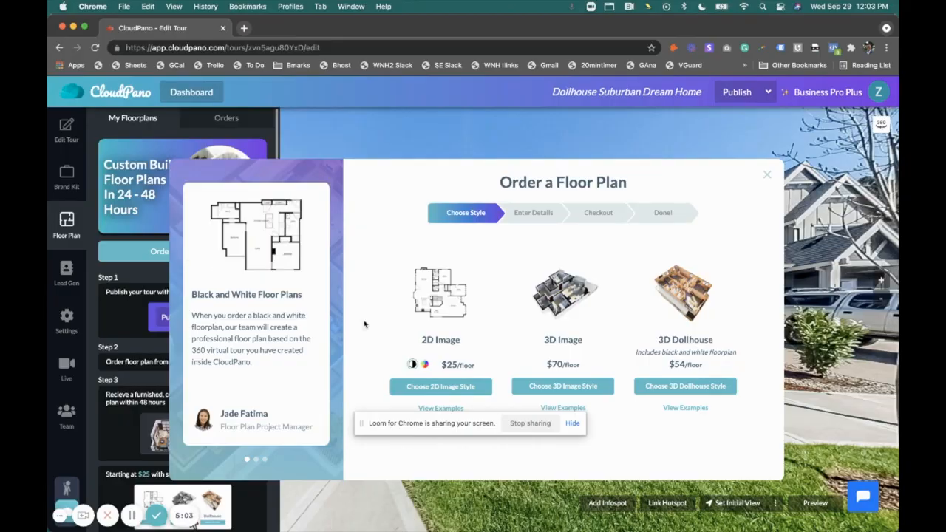
left_click_drag(403, 423, 504, 512)
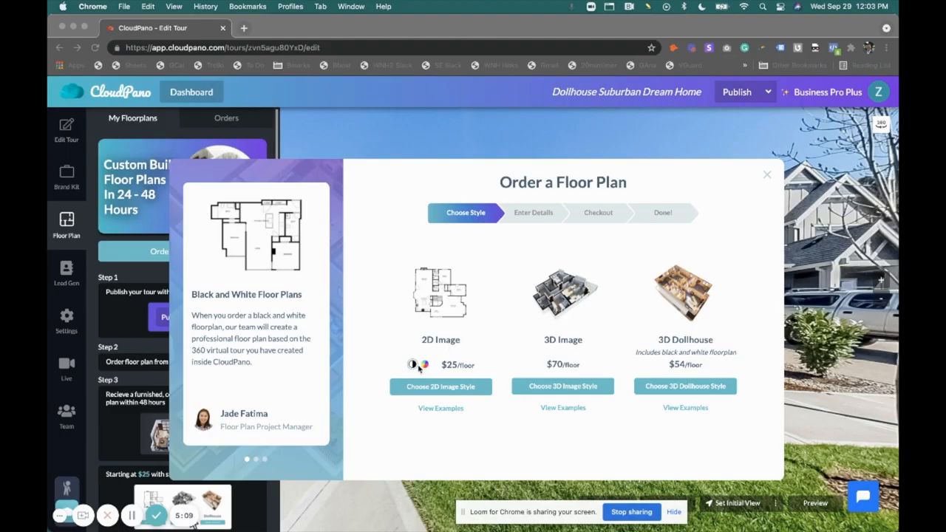
- Check the colour and black-and-white options of the 2D Image floor plan style
left_click(427, 369)
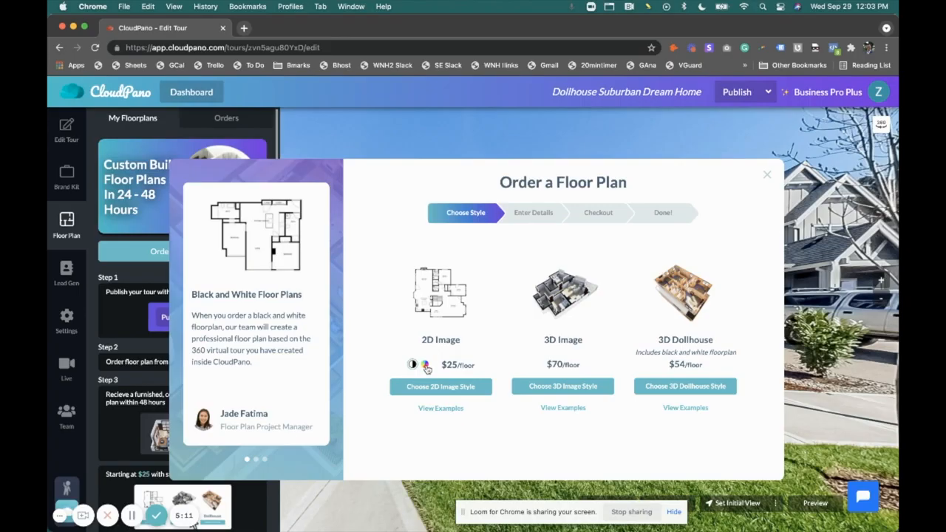
left_click(426, 368)
left_click(412, 364)
- Choose the 3D Dollhouse style for the floor plan order and set its levels to 2
left_click(685, 387)
left_click(532, 259)
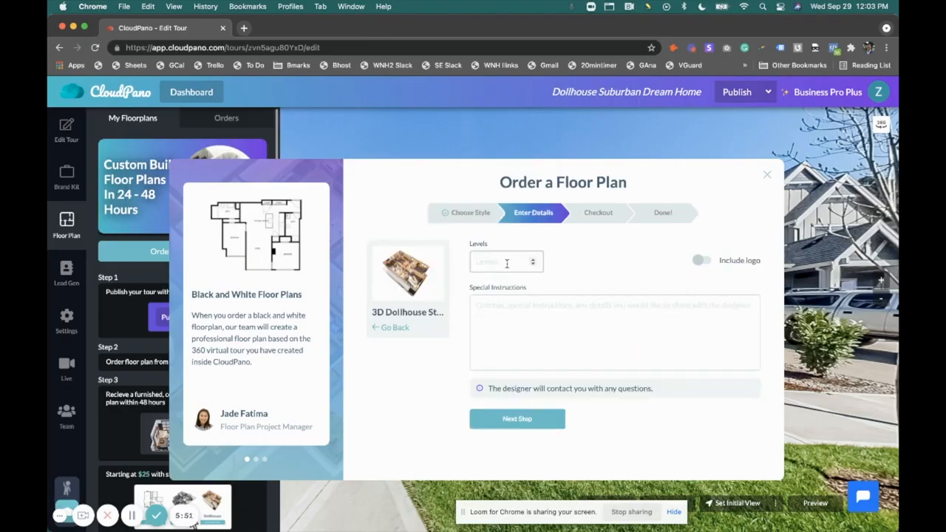
left_click(533, 258)
- Enter "sdf" as the order's special instructions, proceed to checkout and close the order without completing it
left_click(580, 322)
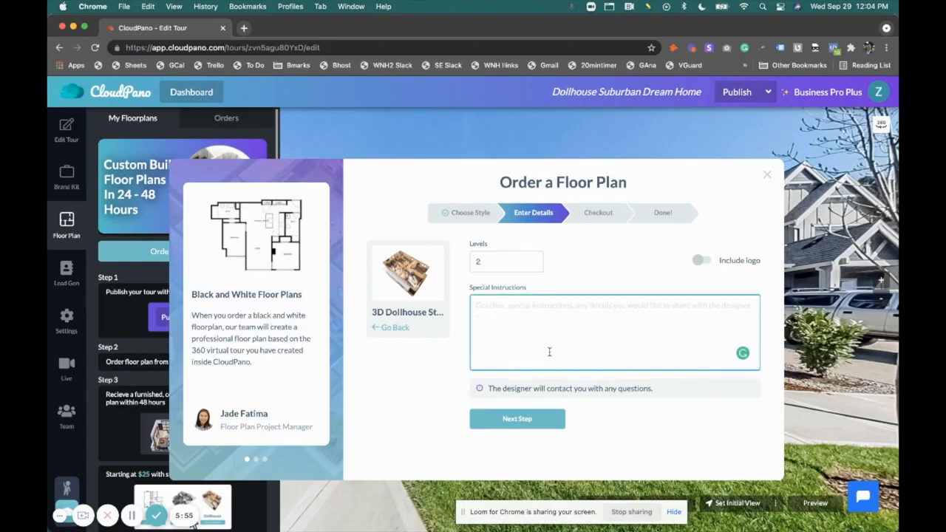
left_click(548, 419)
type("sdf")
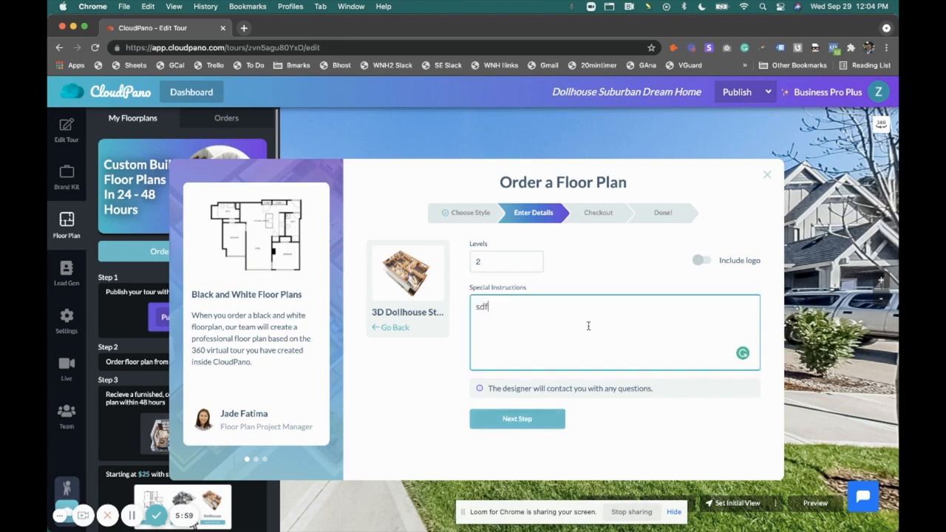
left_click(553, 418)
left_click(505, 350)
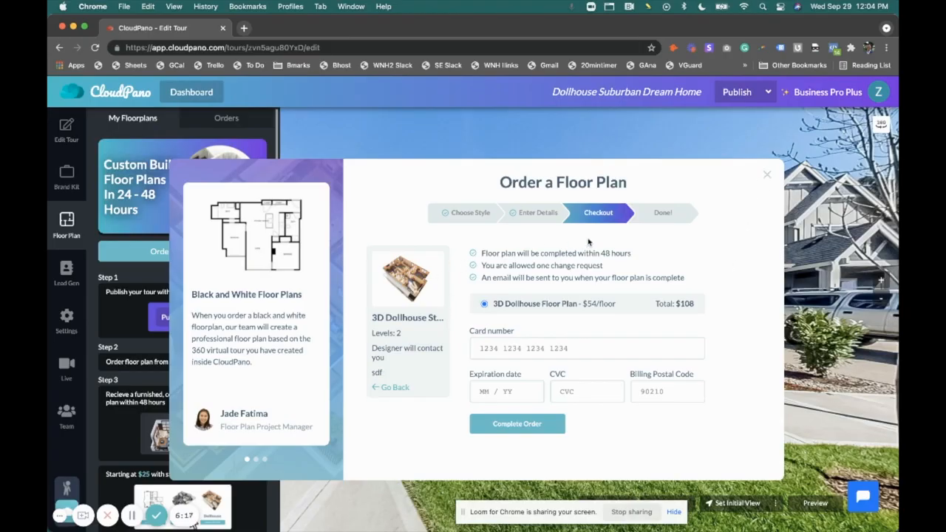
left_click(768, 176)
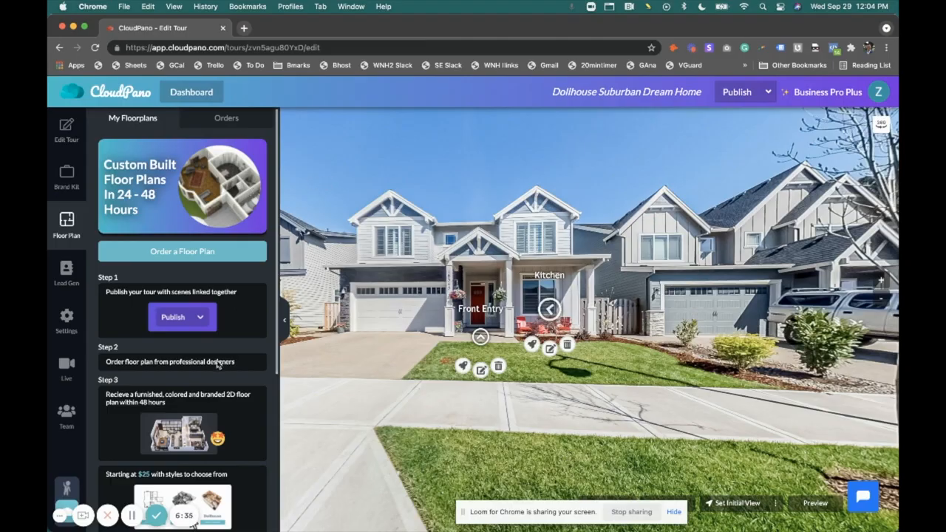
- Copy the cloudpano.com domain from the tour's web address and open that site in a new browser tab
scroll(219, 365, "down", 5)
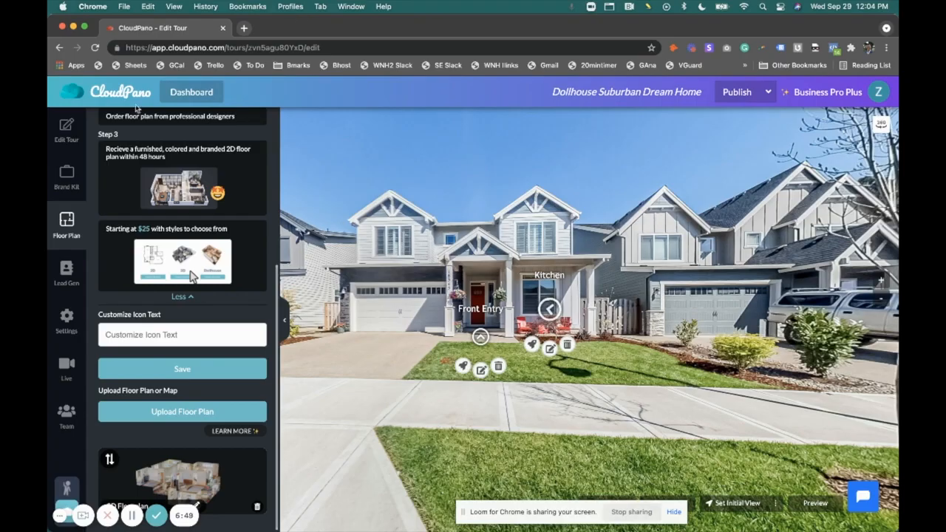
left_click_drag(166, 48, 226, 49)
key("super+c")
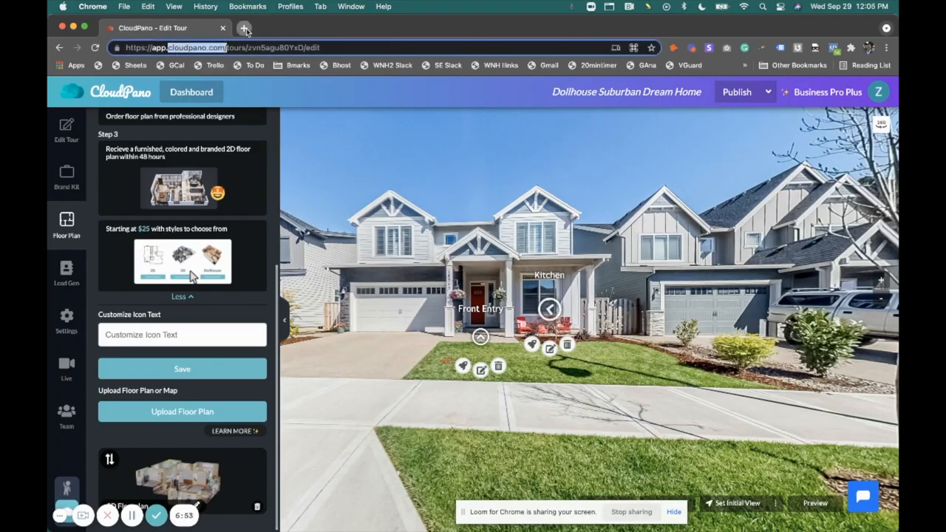
left_click(244, 28)
key("super+v")
key("Return")
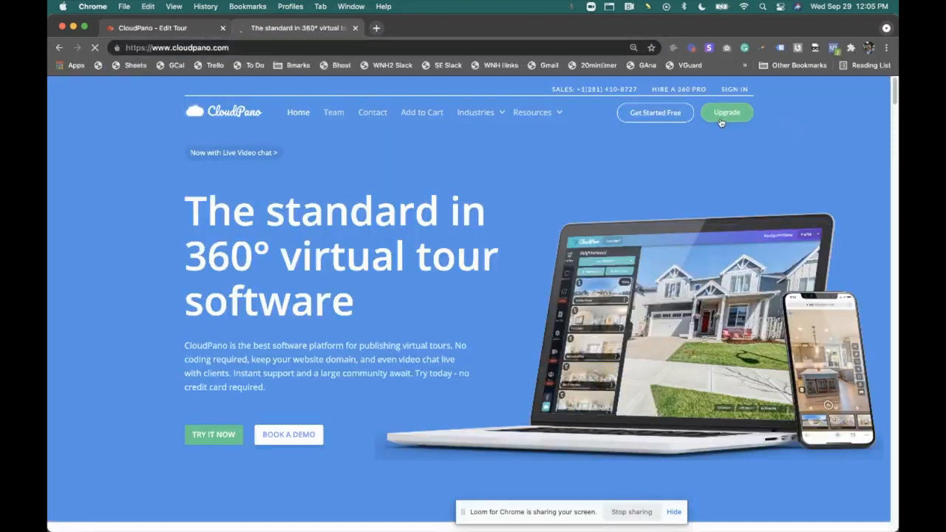
- Open the site's Add to Cart page, look through the features and go to the $33/month Pro Plus purchase page
left_click(423, 113)
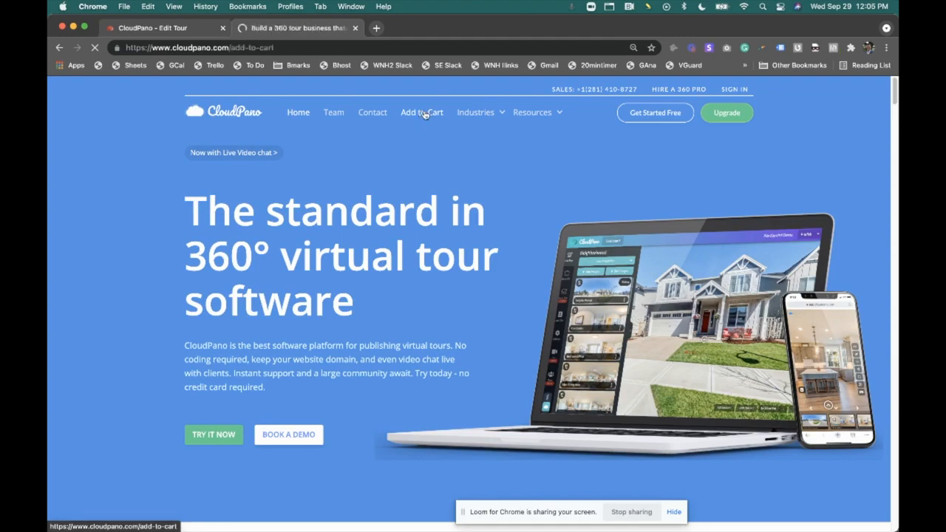
scroll(439, 288, "down", 15)
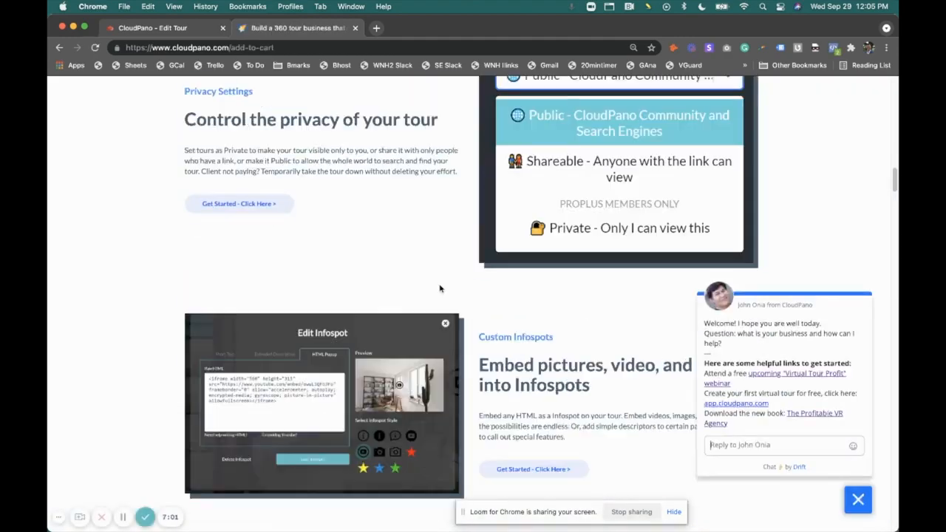
scroll(439, 288, "up", 15)
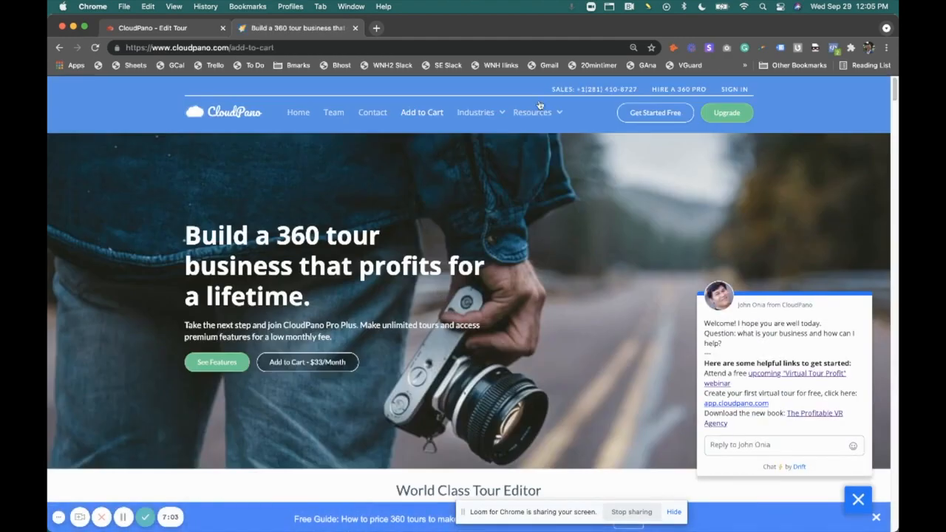
mouse_move(541, 111)
left_click(303, 362)
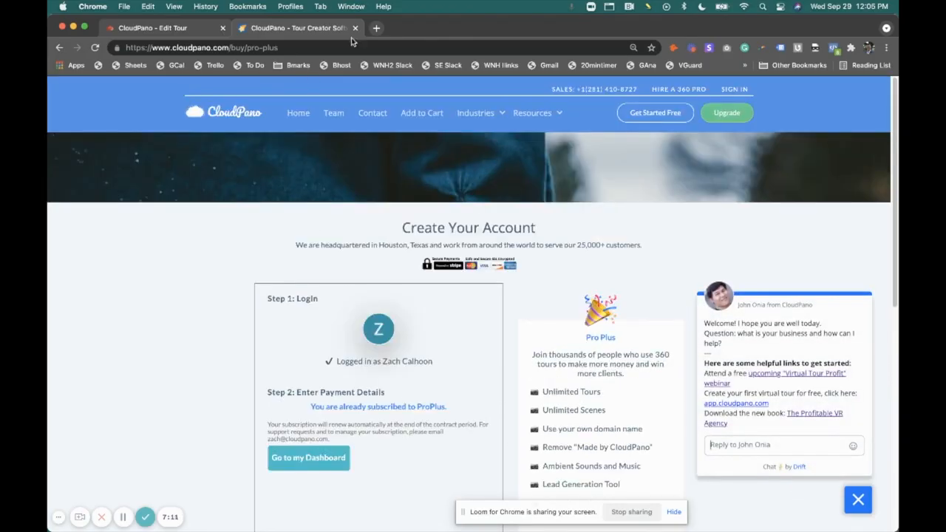
- Switch back to the tour editor and open the uploaded 3D Floorplan
left_click(192, 30)
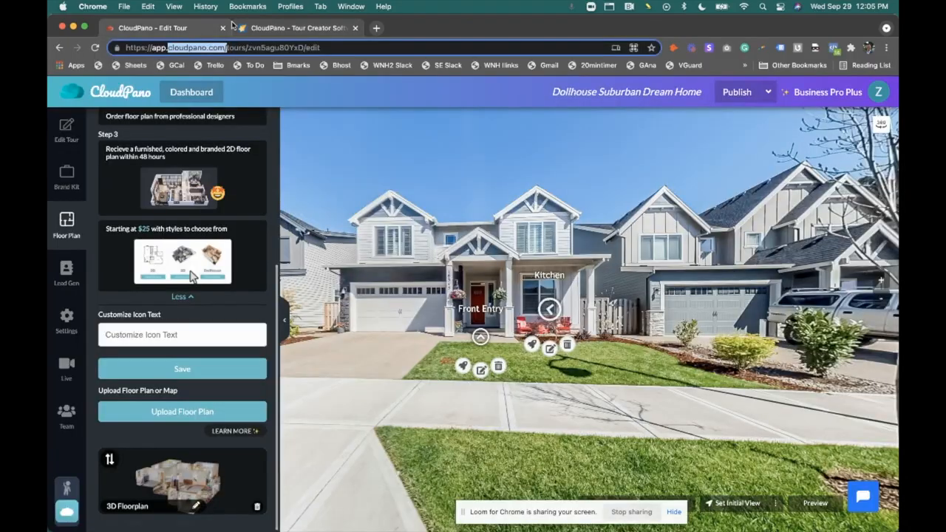
left_click(197, 478)
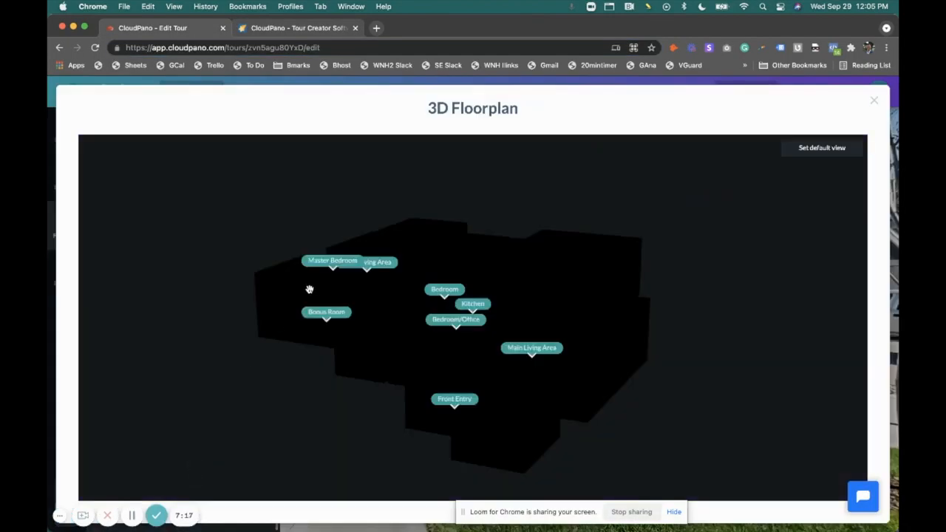